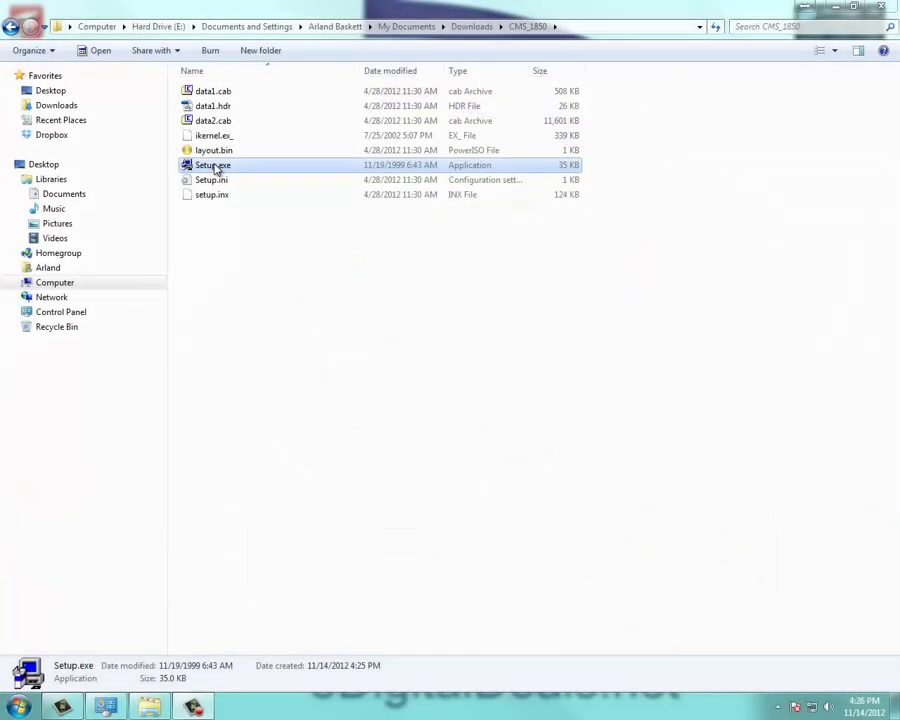
Step: Run Setup.exe as administrator and install ControlCenter to C:\Program Files (x86)\ControlCenter
{"action": "right_click", "coordinate": [214, 167]}
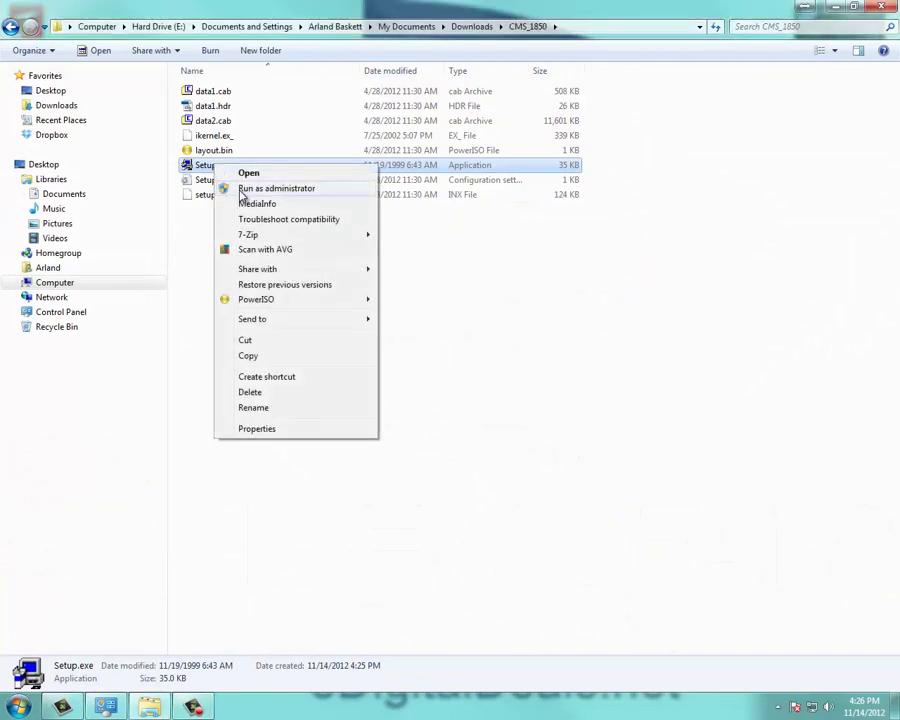
{"action": "left_click", "coordinate": [241, 189]}
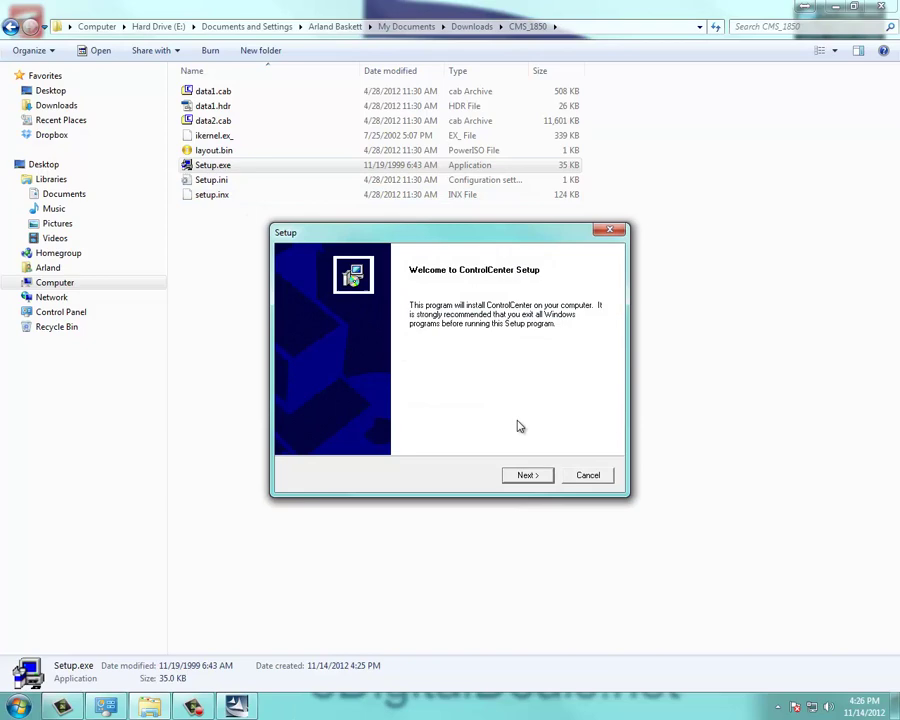
{"action": "key", "text": "Return"}
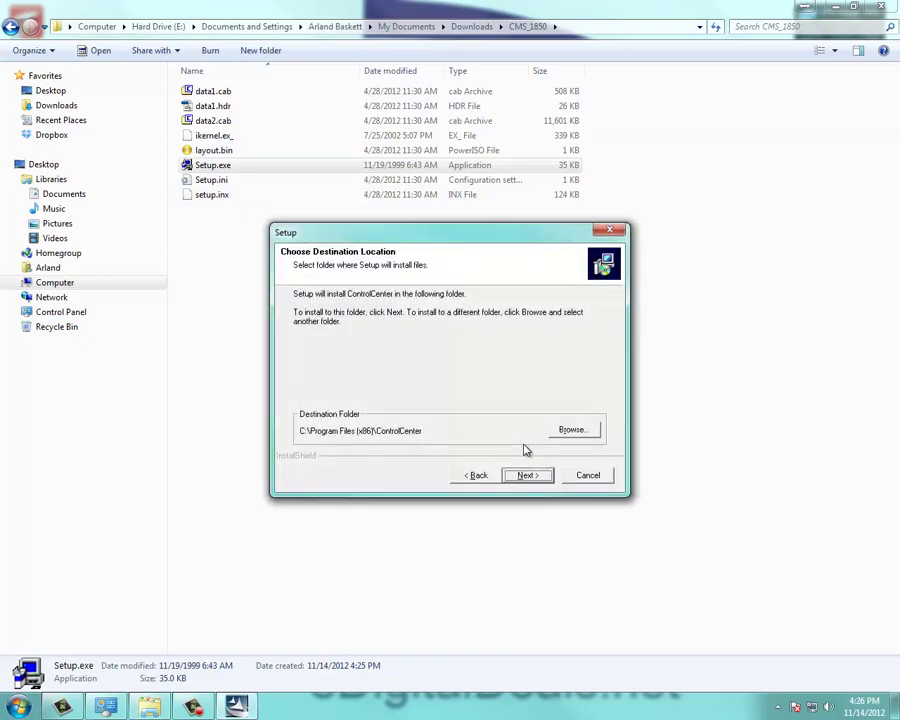
{"action": "key", "text": "Return"}
{"action": "key", "text": "Return"}
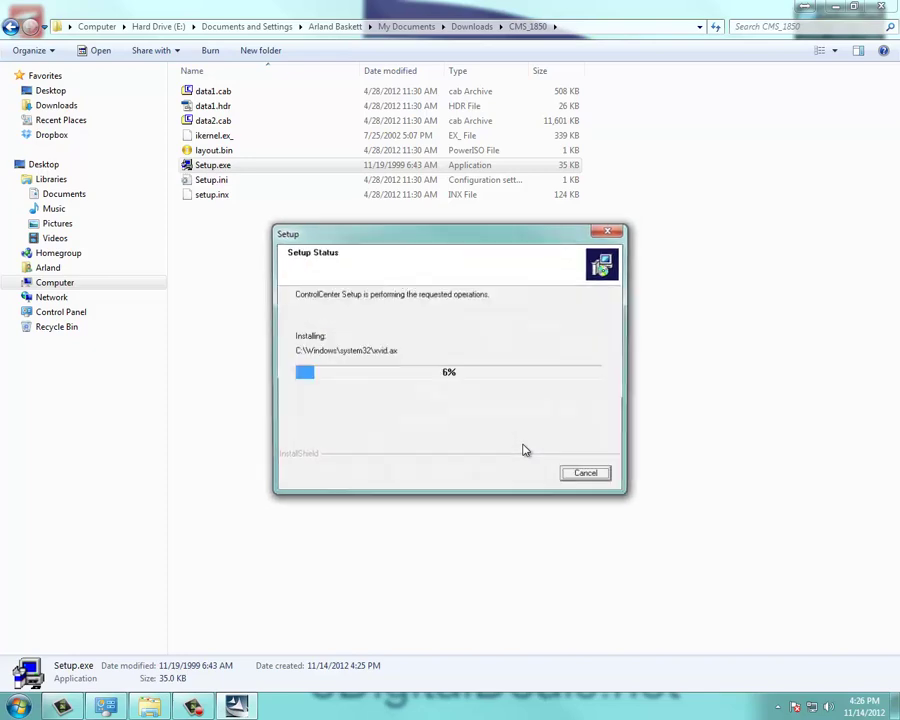
{"action": "key", "text": "Return"}
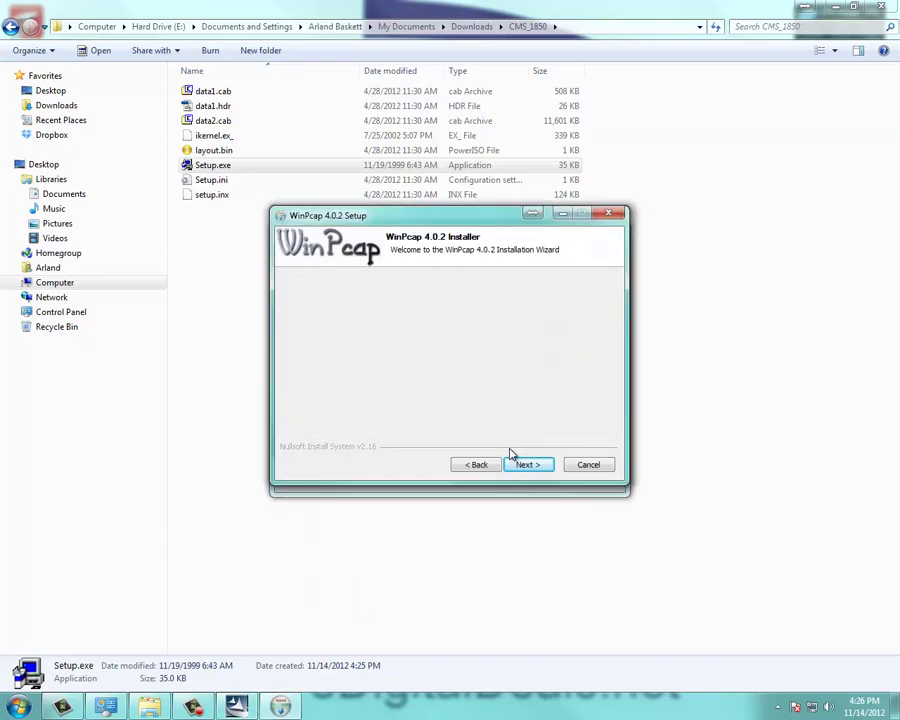
Step: Install WinPcap 4.0.2 by accepting its license and completing its wizard
{"action": "left_click", "coordinate": [521, 463]}
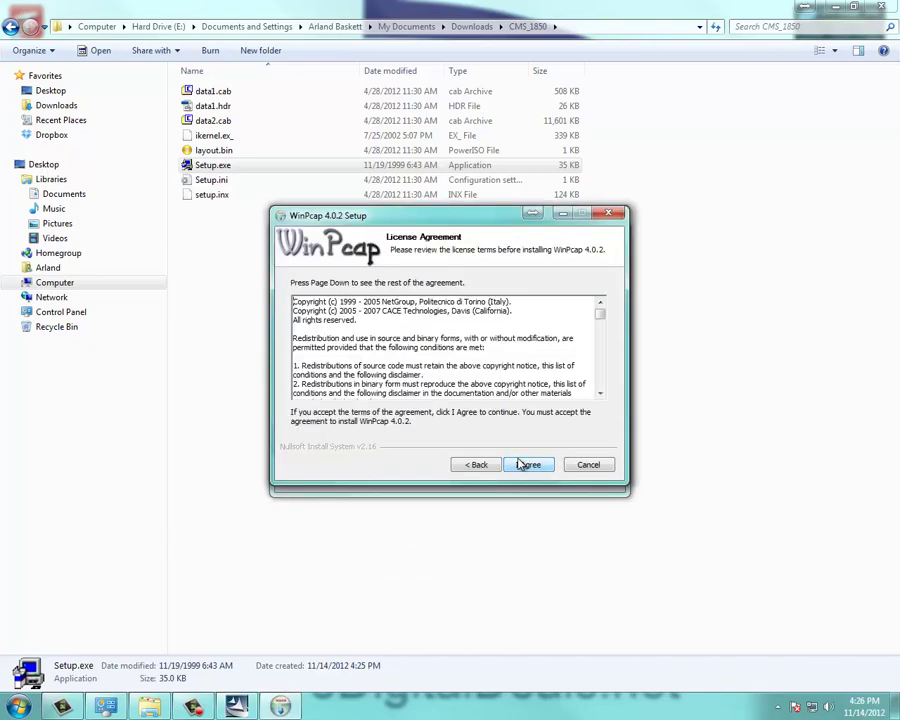
{"action": "left_click", "coordinate": [521, 464]}
{"action": "left_click", "coordinate": [523, 463]}
{"action": "left_click", "coordinate": [523, 463]}
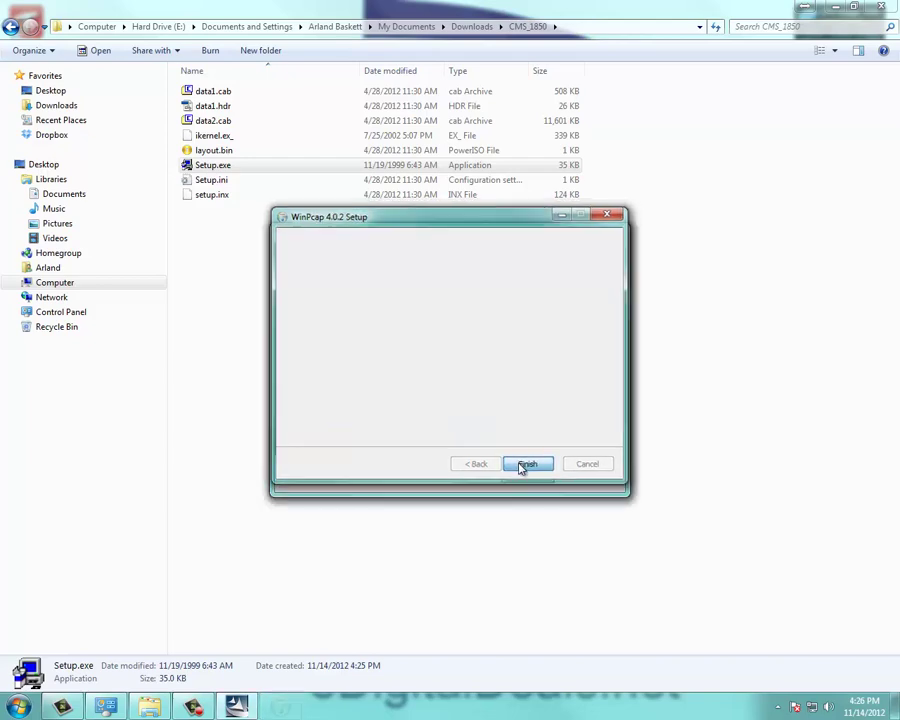
Step: Close the finished ControlCenter installer and start CMS from the Start Menu's ControlCenter folder
{"action": "left_click", "coordinate": [523, 474]}
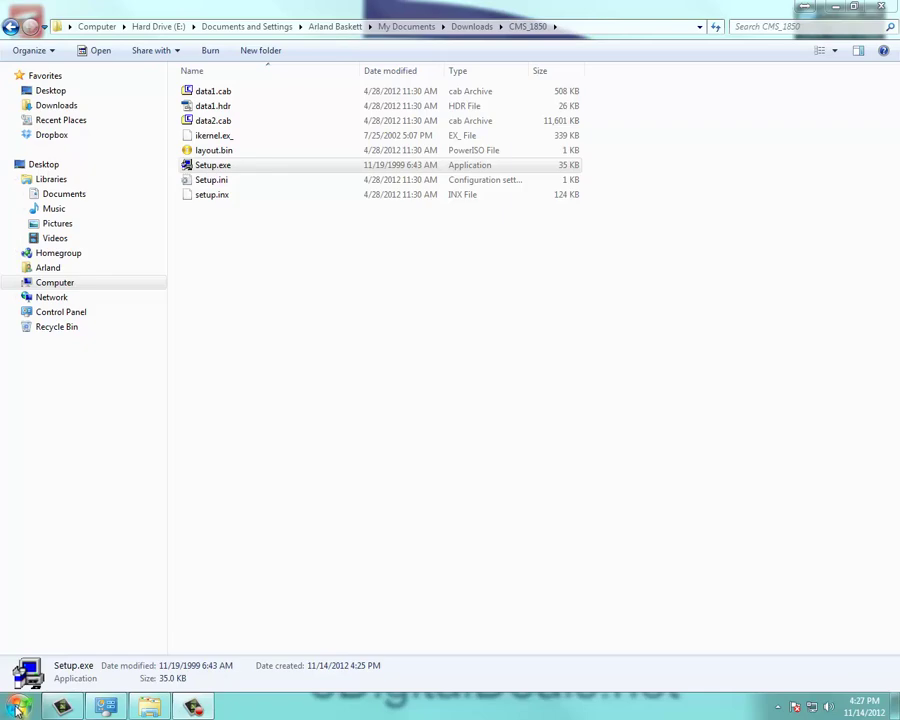
{"action": "left_click", "coordinate": [17, 708]}
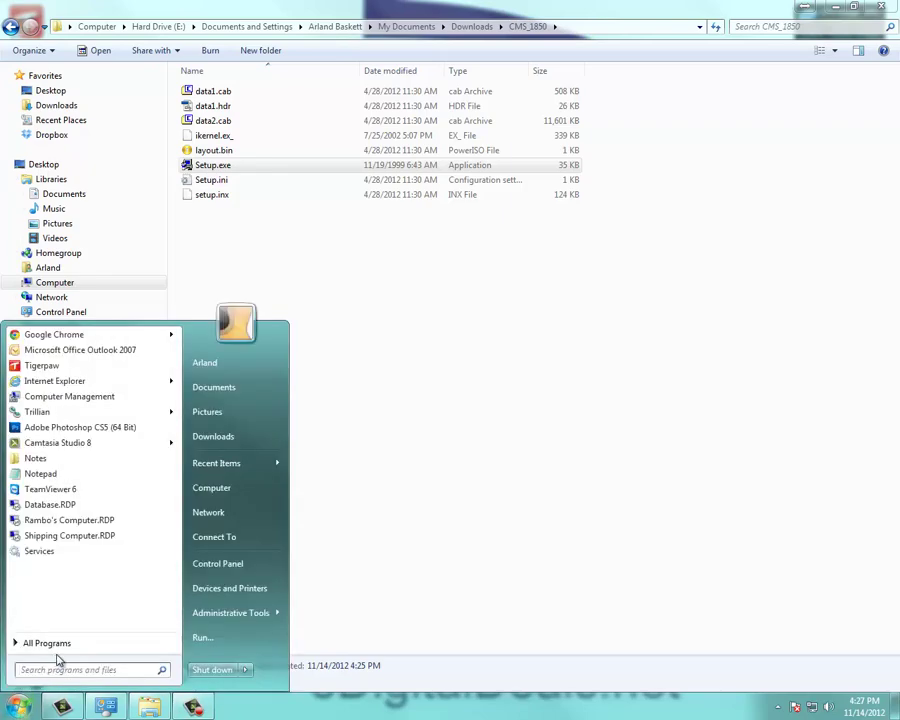
{"action": "left_click", "coordinate": [50, 644]}
{"action": "scroll", "coordinate": [70, 570], "scroll_direction": "down", "scroll_amount": 2}
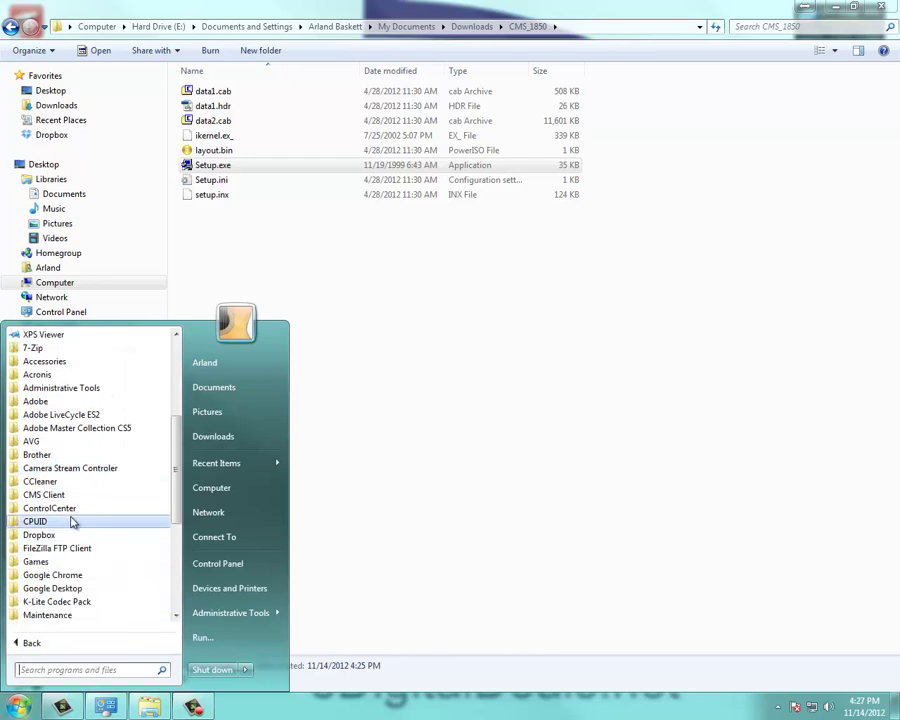
{"action": "left_click", "coordinate": [70, 509]}
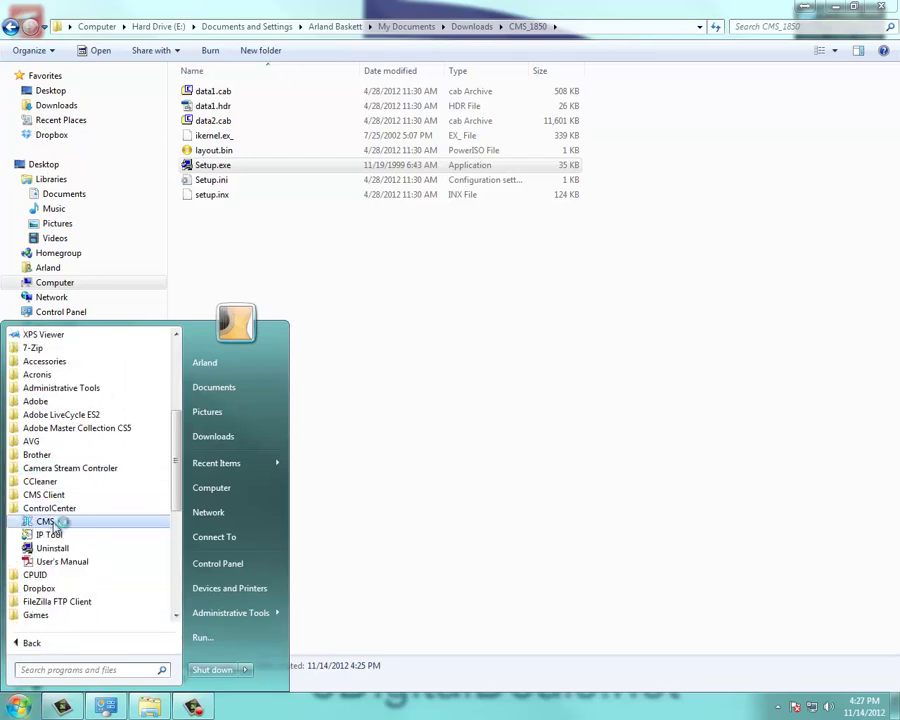
{"action": "left_click", "coordinate": [68, 524]}
Step: Create and confirm a new SYSTEM password
{"action": "left_click", "coordinate": [388, 352]}
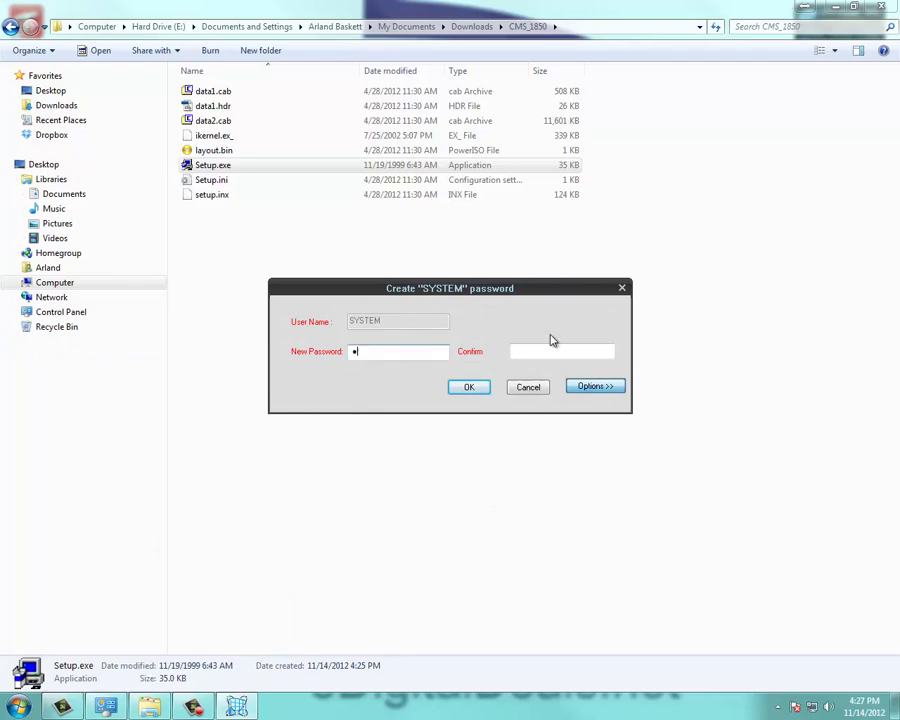
{"action": "type", "text": "••••••••"}
{"action": "key", "text": "Tab"}
{"action": "key", "text": "shift+Tab"}
{"action": "type", "text": "•••"}
{"action": "key", "text": "Tab"}
{"action": "key", "text": "Return"}
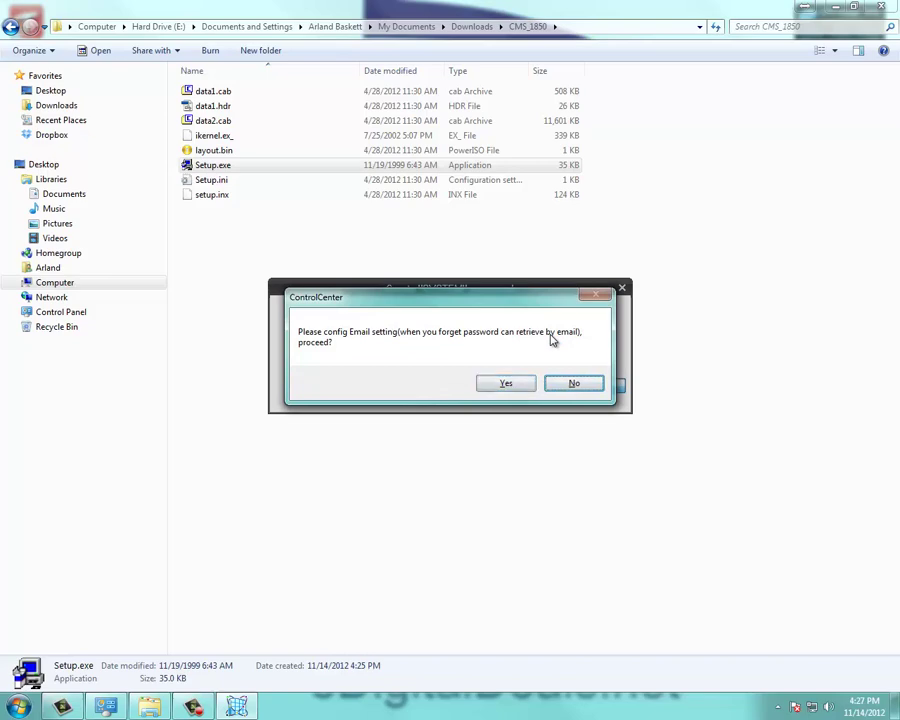
Step: Agree to password recovery and enter the recovery e-mail address
{"action": "key", "text": "Return"}
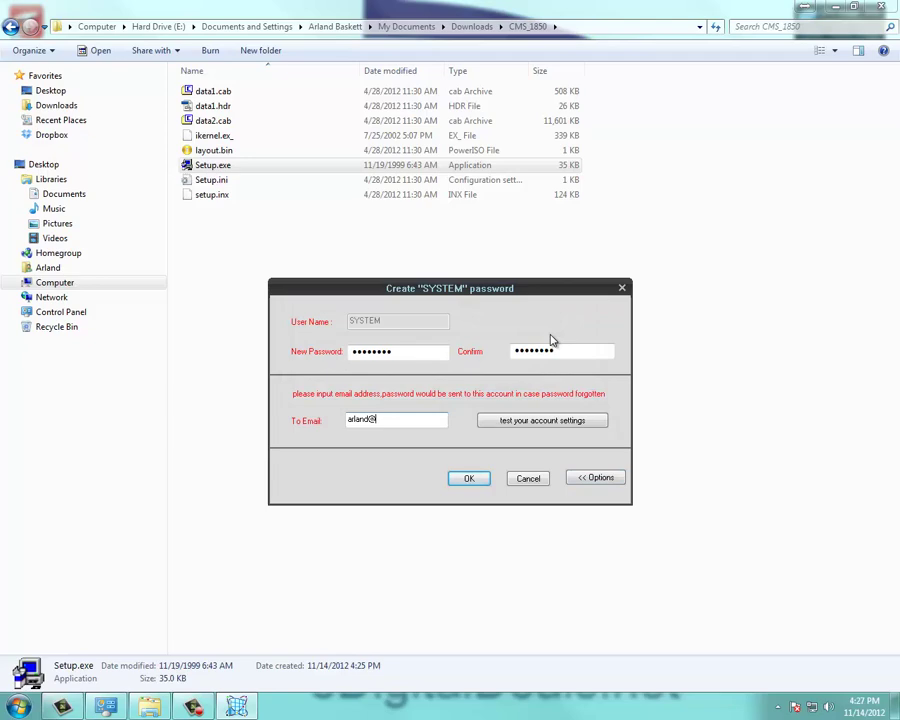
{"action": "key", "text": "Return"}
Step: Log in as SYSTEM with the new password
{"action": "key", "text": "Tab"}
{"action": "type", "text": "p"}
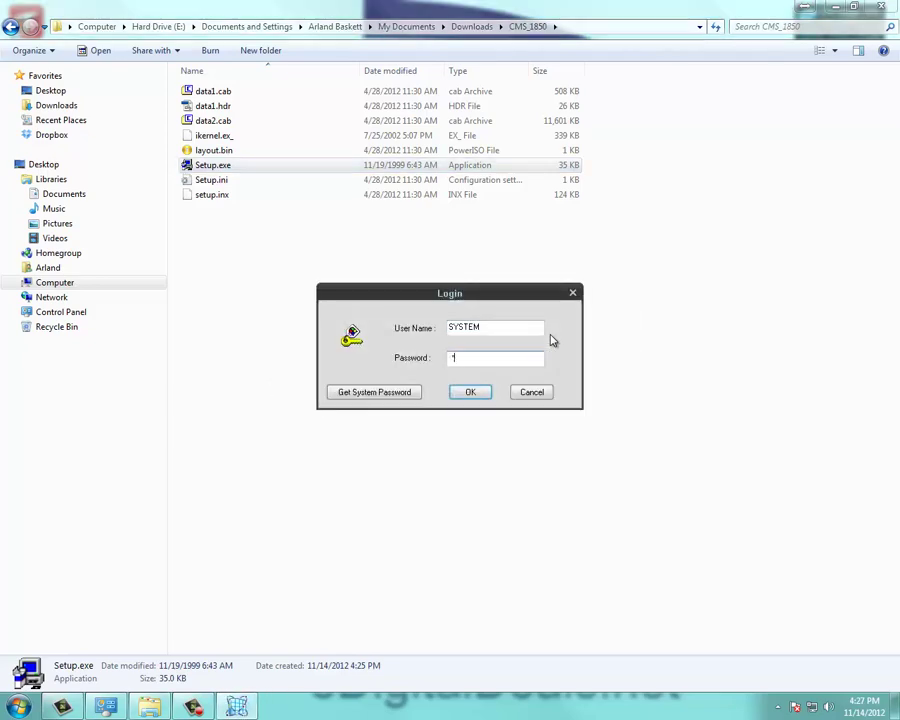
{"action": "key", "text": "Return"}
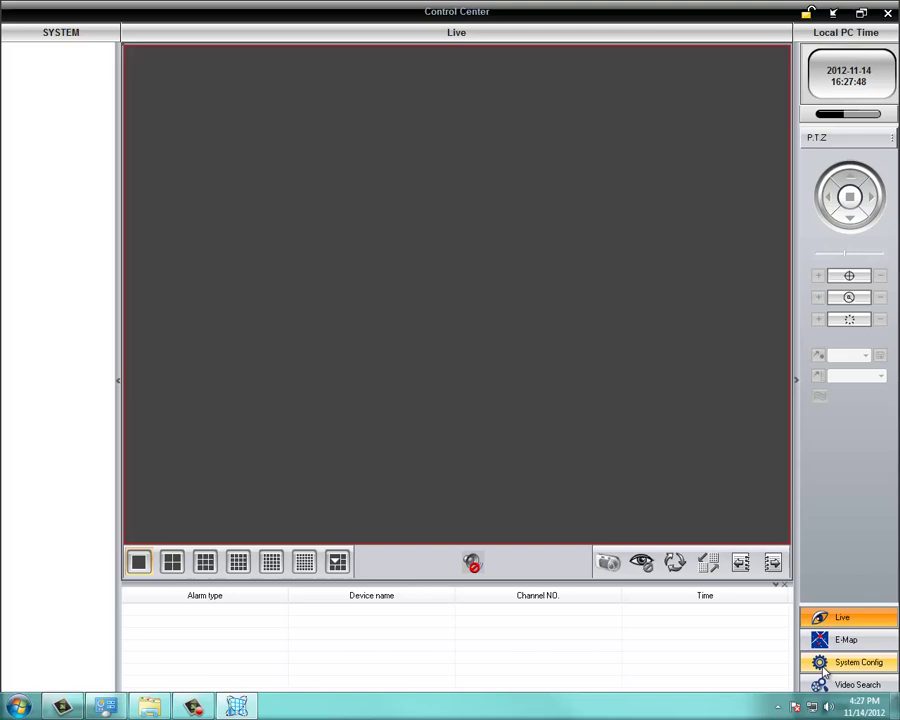
Step: In System Config's Device Manager, add region eDigitalDeals_Demos, fixing the invalid-name error
{"action": "left_click", "coordinate": [825, 665]}
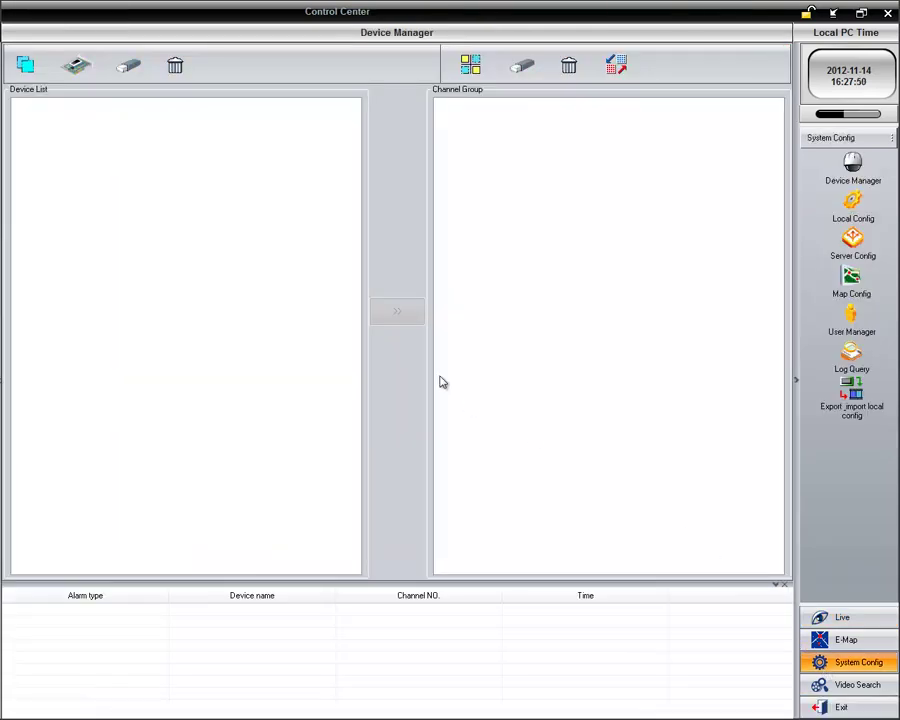
{"action": "left_click", "coordinate": [25, 63]}
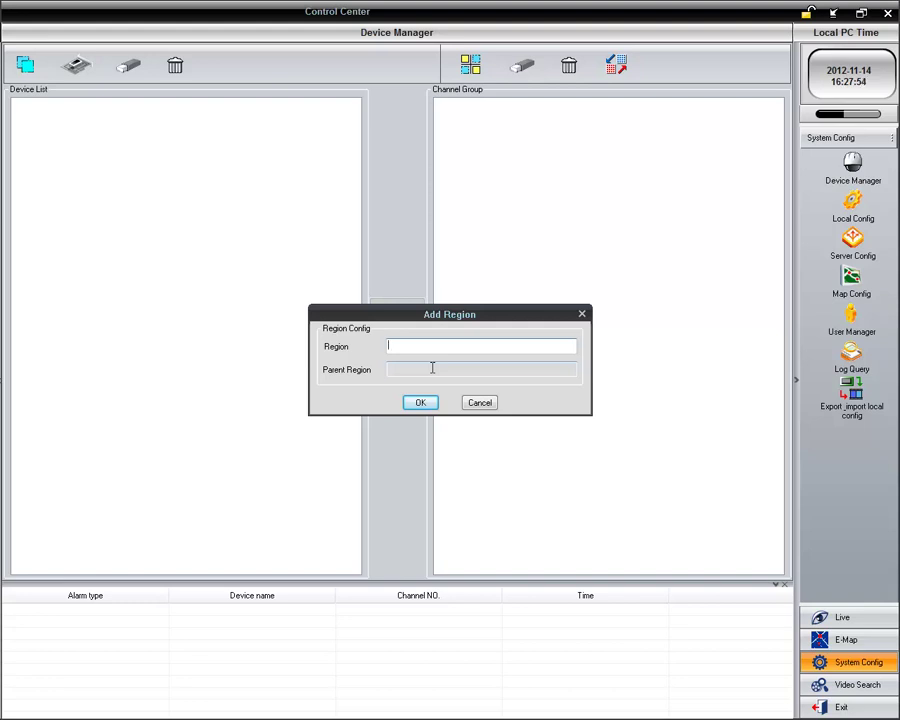
{"action": "type", "text": "eDigitalDeals Demos"}
{"action": "key", "text": "Return"}
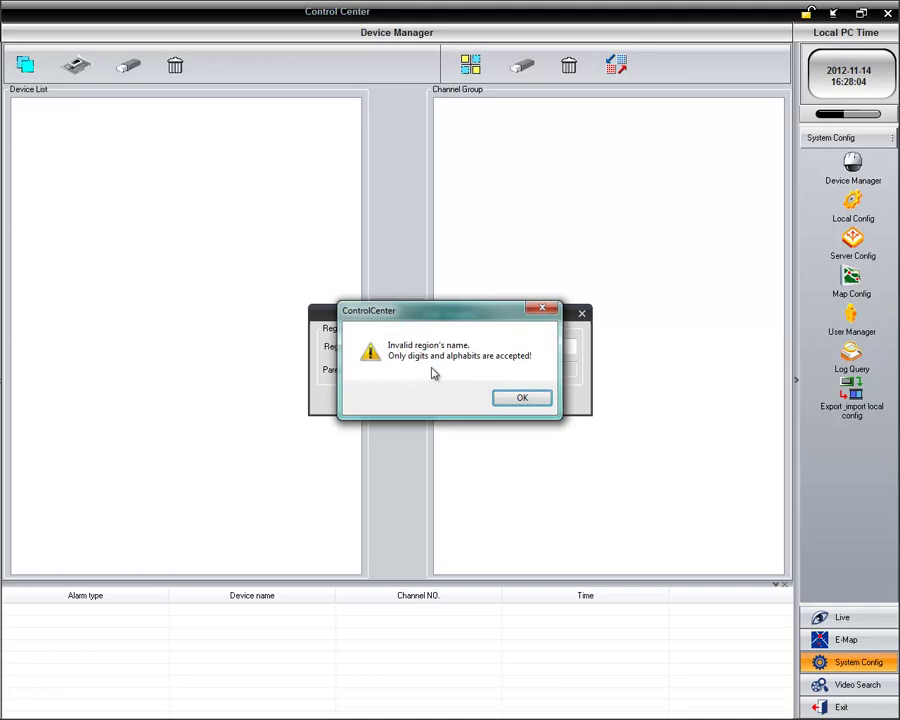
{"action": "key", "text": "Return"}
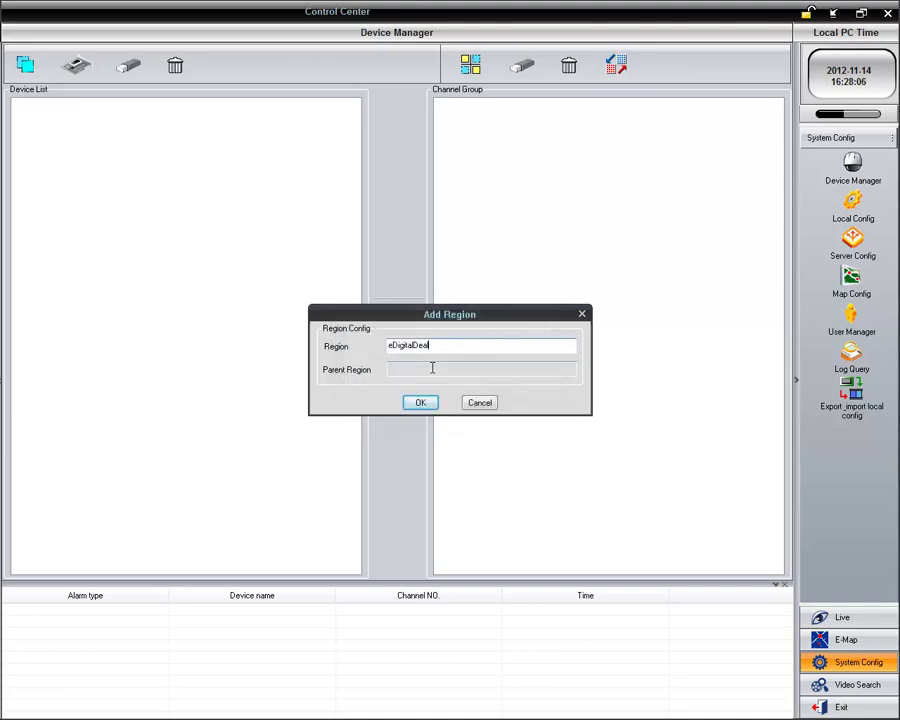
{"action": "type", "text": "mos"}
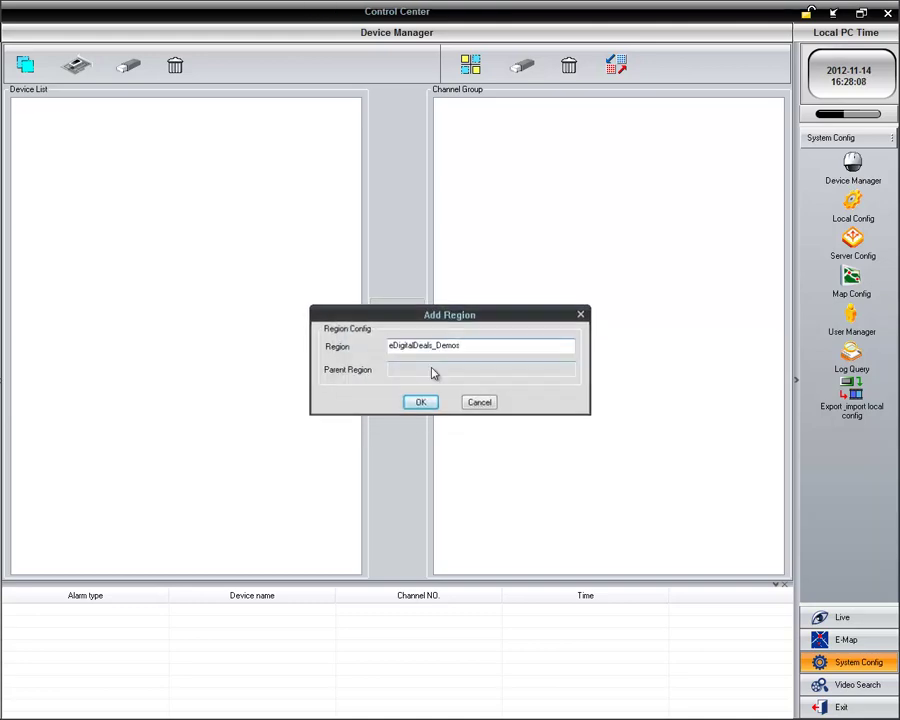
{"action": "key", "text": "Return"}
Step: Search the network from the eDigitalDeals_Demos region and pick the DVR at 192.168.1.22
{"action": "left_click", "coordinate": [72, 105]}
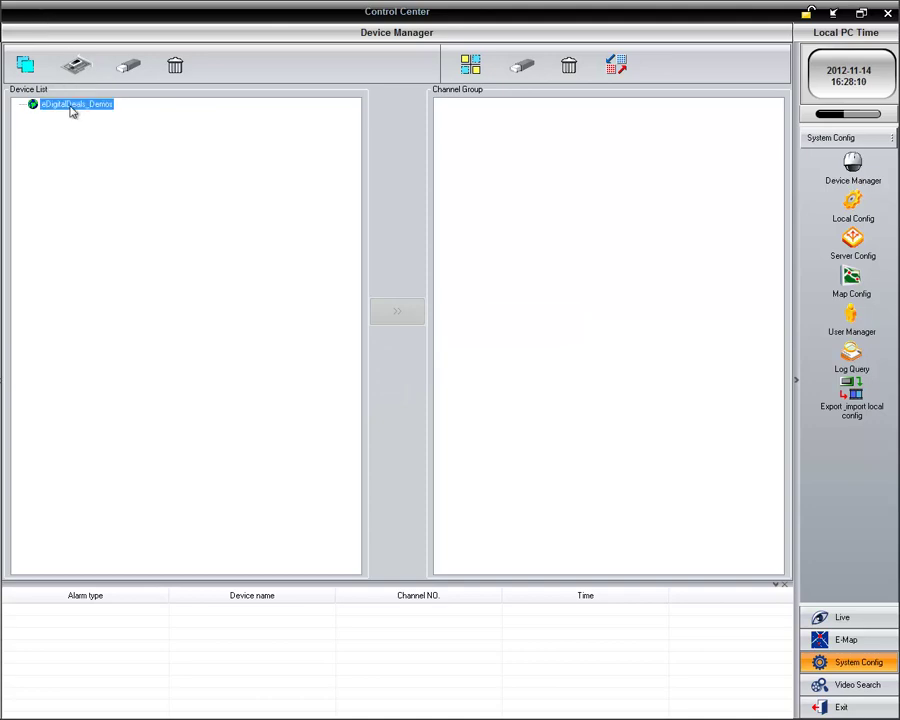
{"action": "left_click", "coordinate": [78, 66]}
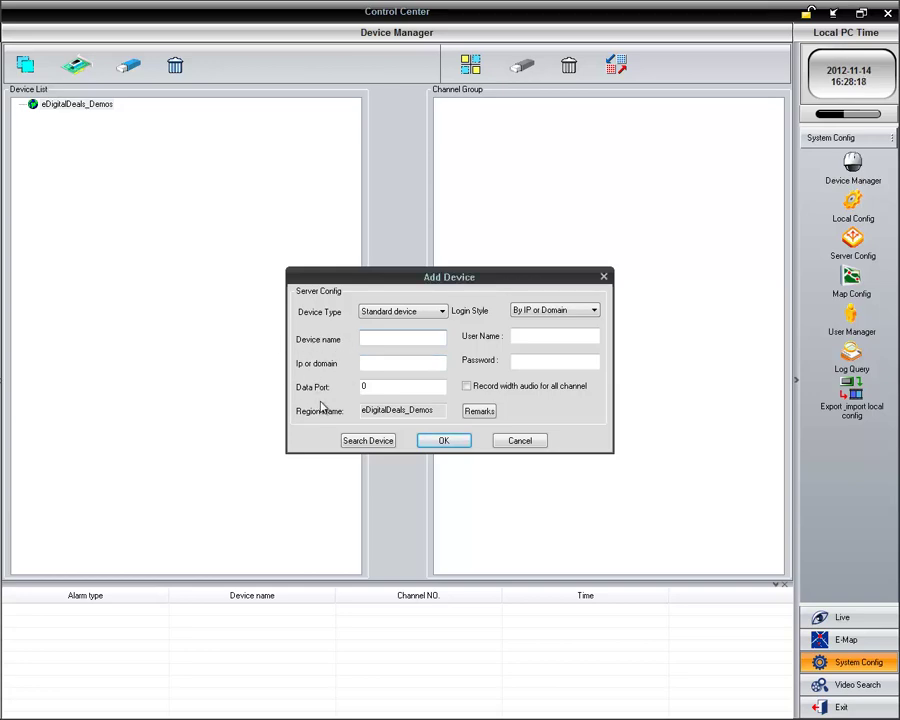
{"action": "left_click", "coordinate": [389, 441]}
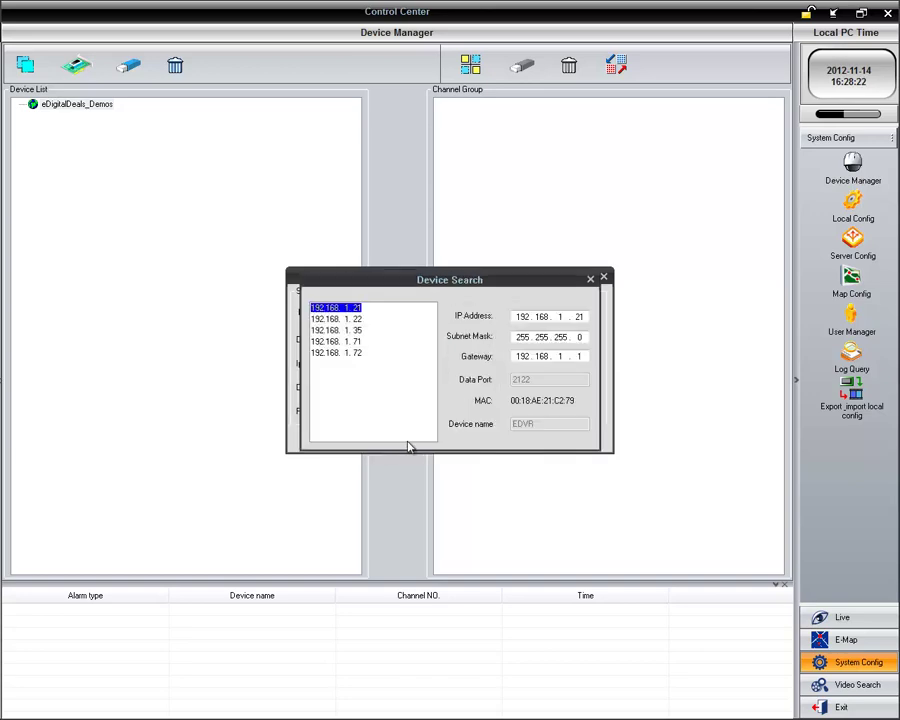
{"action": "left_click", "coordinate": [345, 318]}
{"action": "double_click", "coordinate": [345, 319]}
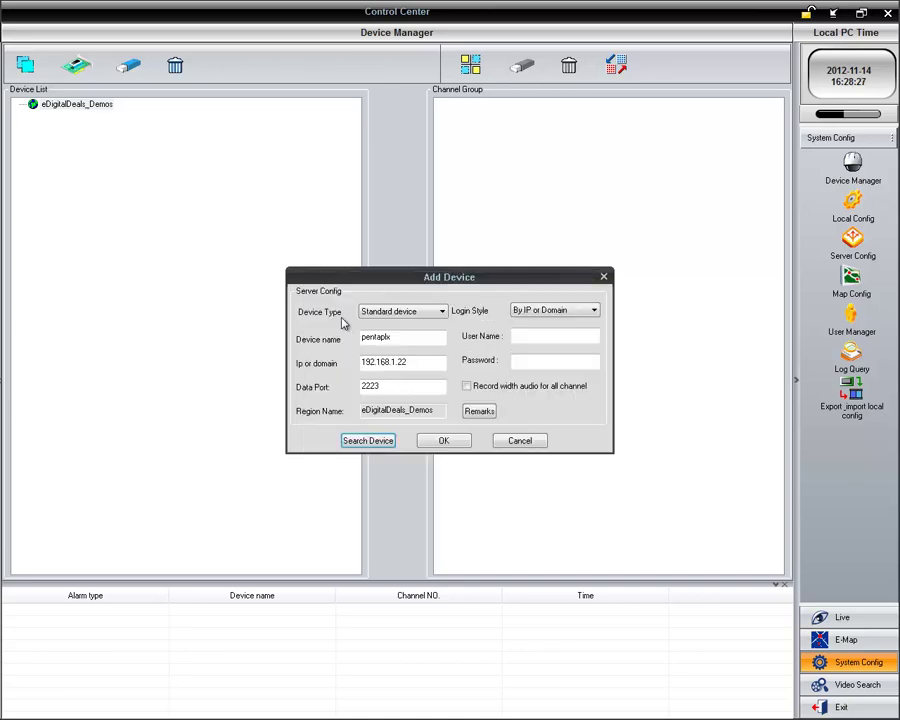
Step: Enter the DVR's login user name and password to add it, then select CAM01 and CAM04
{"action": "left_click", "coordinate": [541, 339]}
{"action": "type", "text": "adm"}
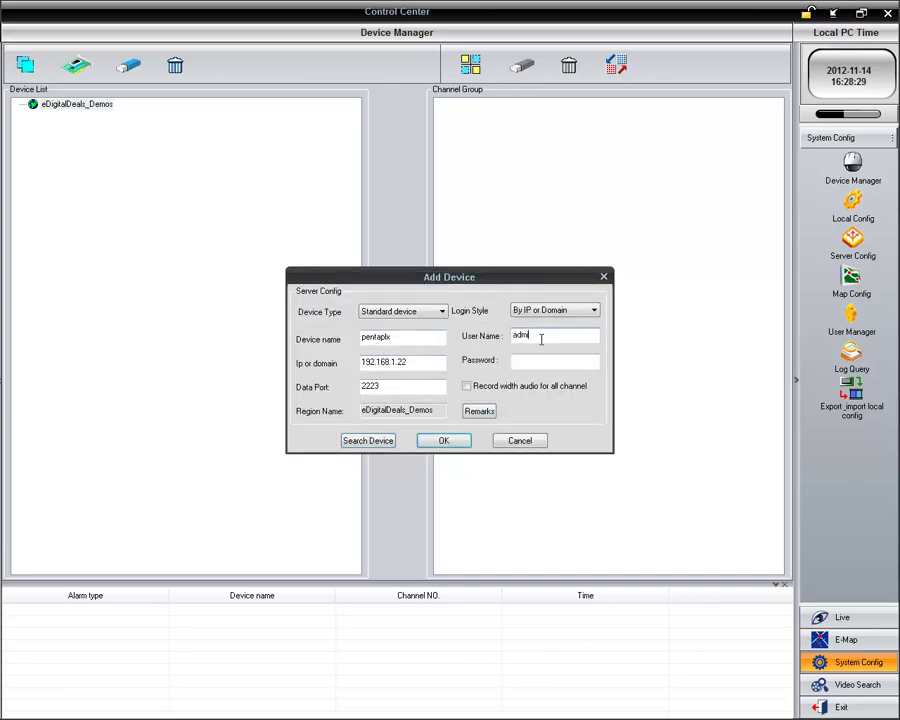
{"action": "type", "text": "in"}
{"action": "key", "text": "Tab"}
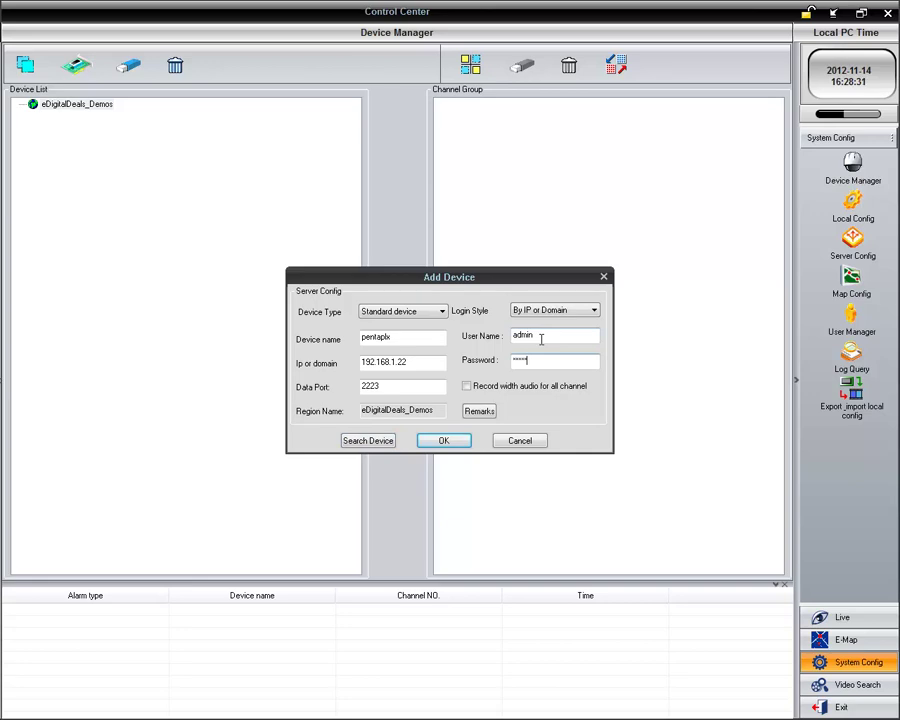
{"action": "left_click", "coordinate": [448, 441]}
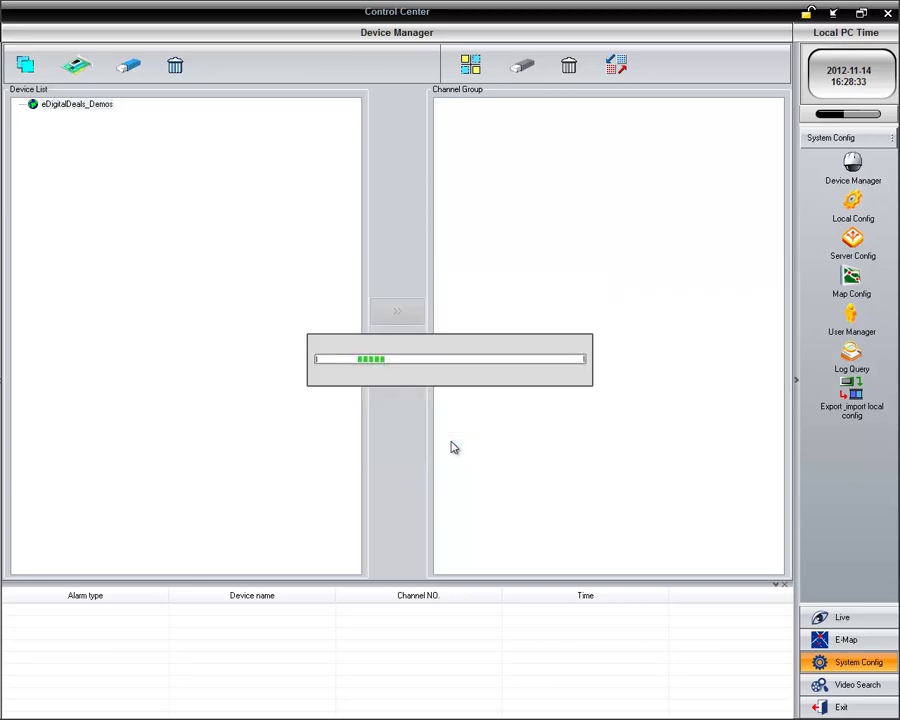
{"action": "left_click", "coordinate": [80, 127]}
{"action": "left_click", "coordinate": [79, 160]}
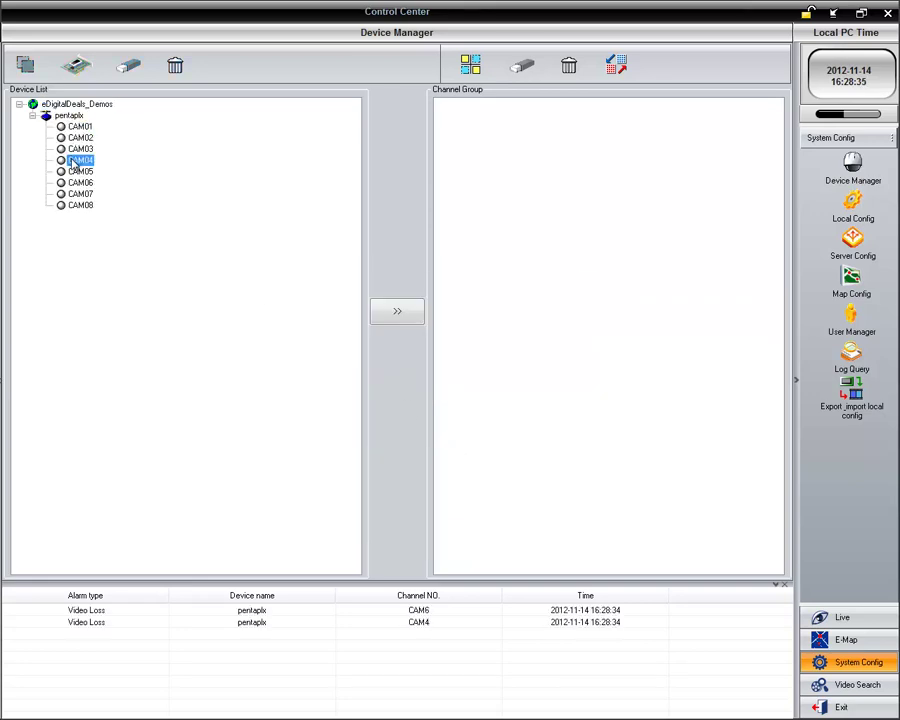
Step: Switch to the Live view, declining the prompt to exit the software
{"action": "left_click", "coordinate": [80, 194]}
{"action": "left_click", "coordinate": [842, 617]}
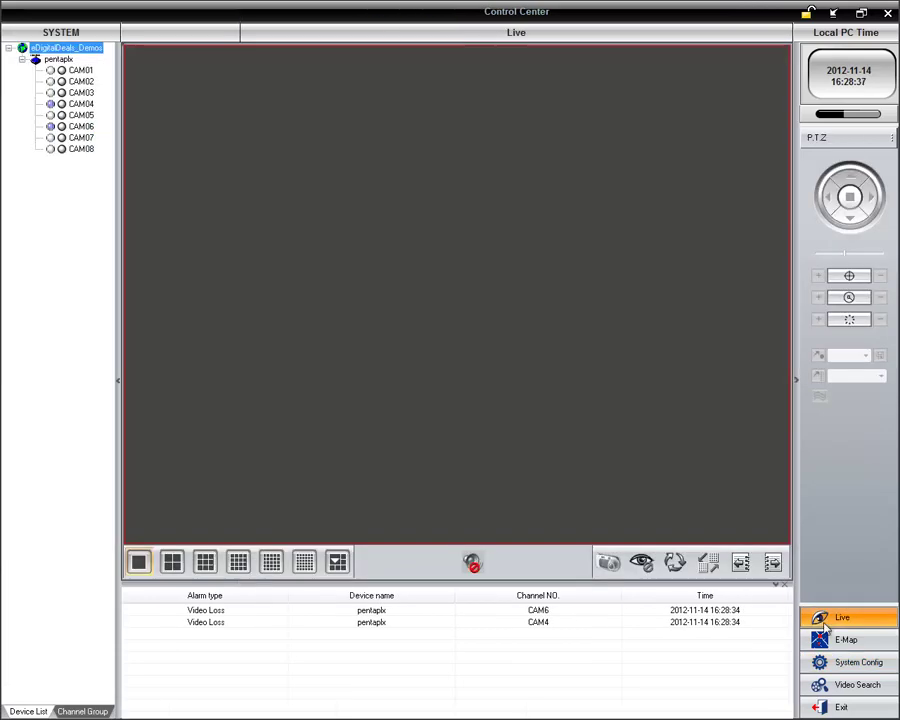
{"action": "left_click", "coordinate": [80, 70]}
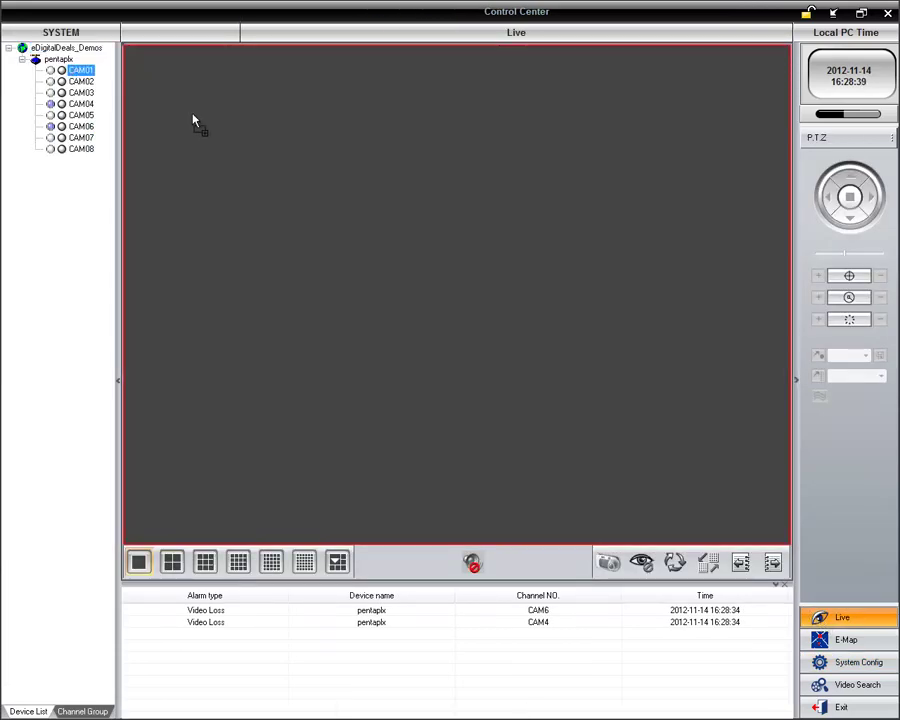
{"action": "left_click_drag", "start_coordinate": [80, 71], "coordinate": [77, 74]}
{"action": "key", "text": "alt+F4"}
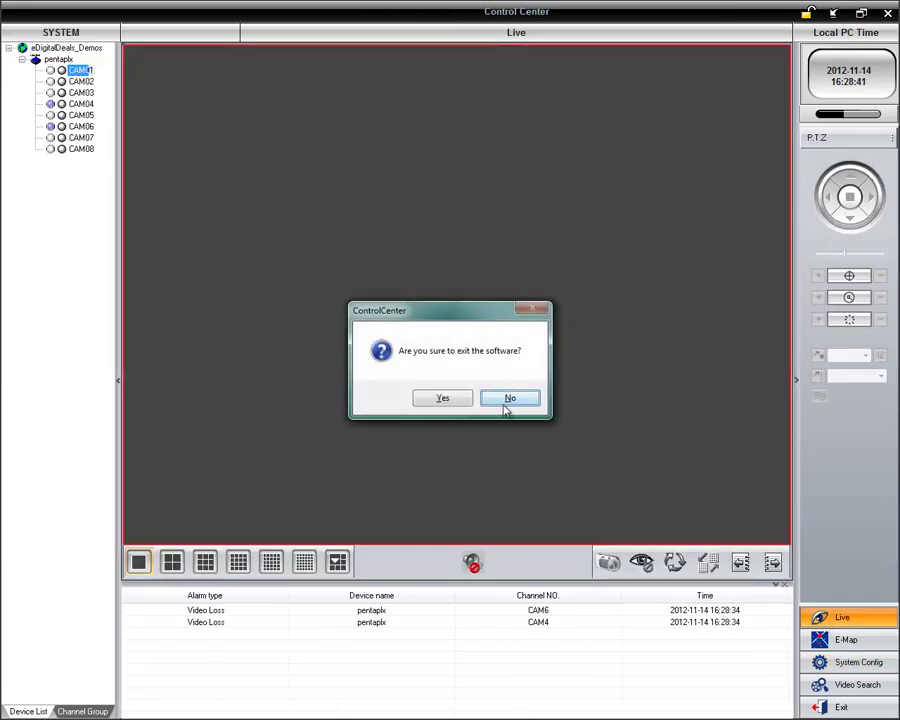
{"action": "left_click", "coordinate": [508, 399]}
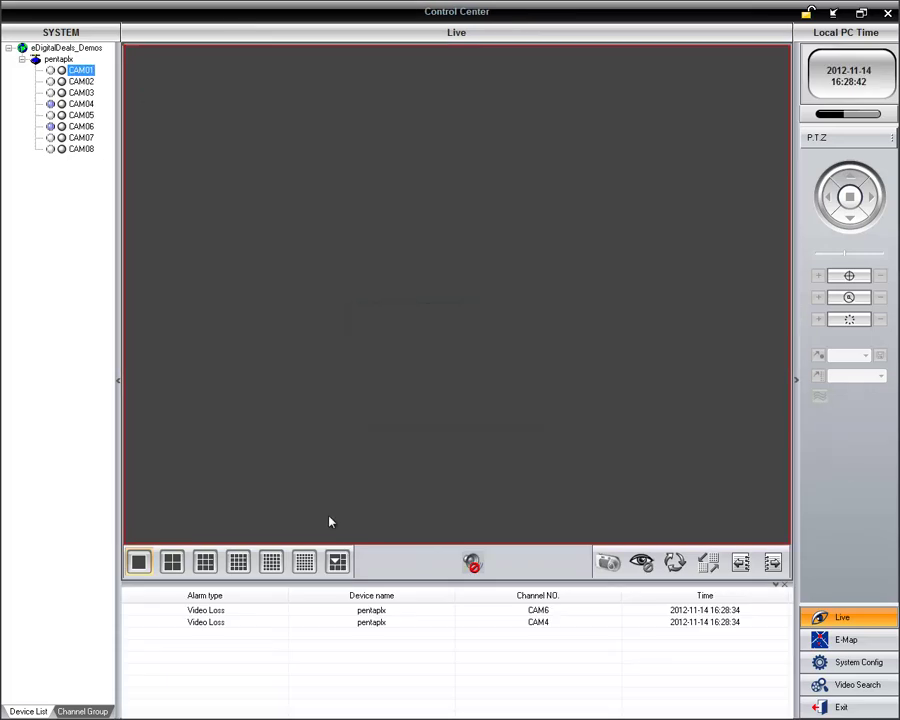
Step: Use a nine-pane layout and place the CAM01 and CAM04 feeds in the first two panes
{"action": "left_click", "coordinate": [240, 566]}
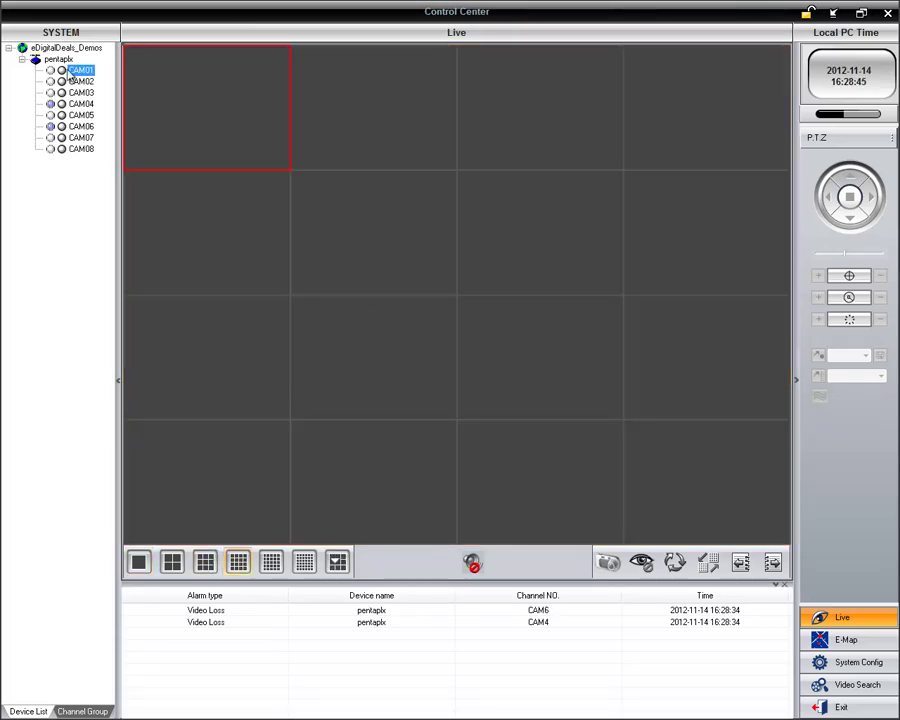
{"action": "left_click", "coordinate": [207, 566]}
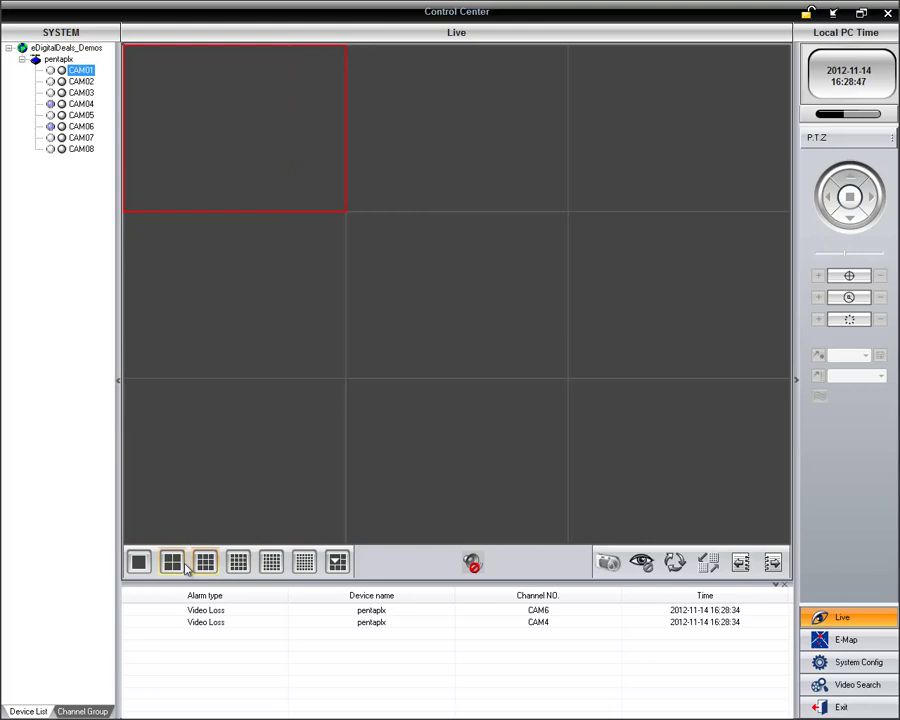
{"action": "left_click_drag", "start_coordinate": [80, 70], "coordinate": [140, 80]}
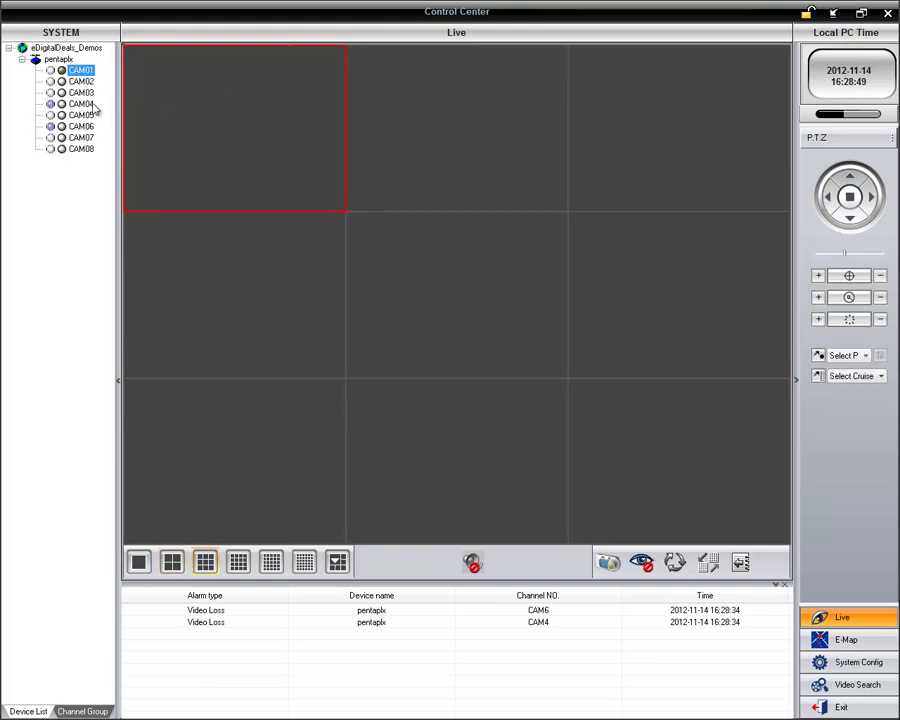
{"action": "left_click_drag", "start_coordinate": [83, 106], "coordinate": [418, 136]}
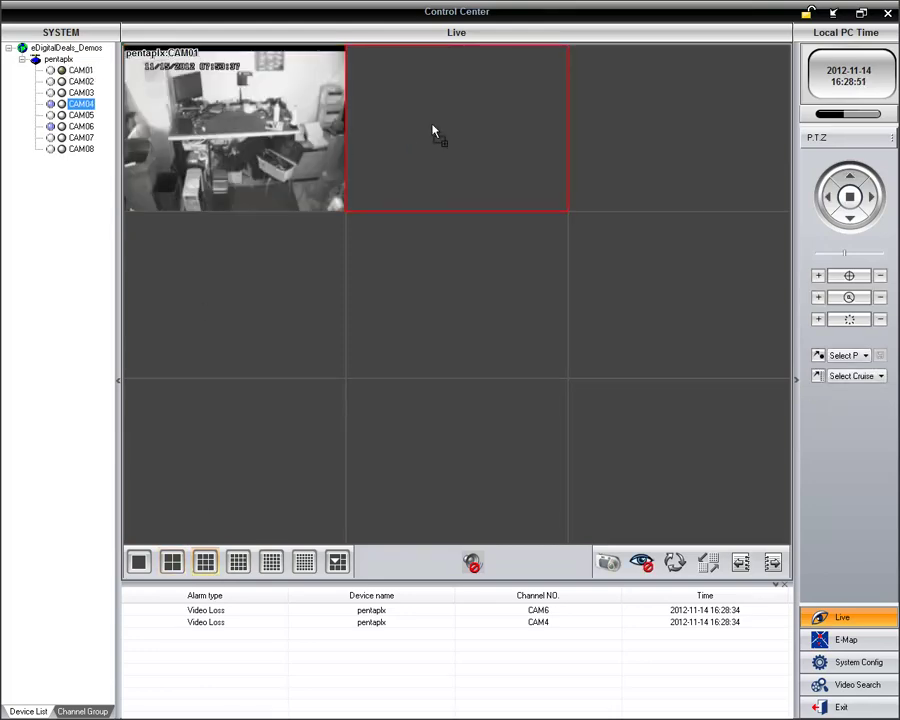
Step: Place the CAM02 and CAM07 feeds in the third and fourth panes
{"action": "left_click", "coordinate": [81, 81]}
{"action": "left_click_drag", "start_coordinate": [81, 81], "coordinate": [650, 120]}
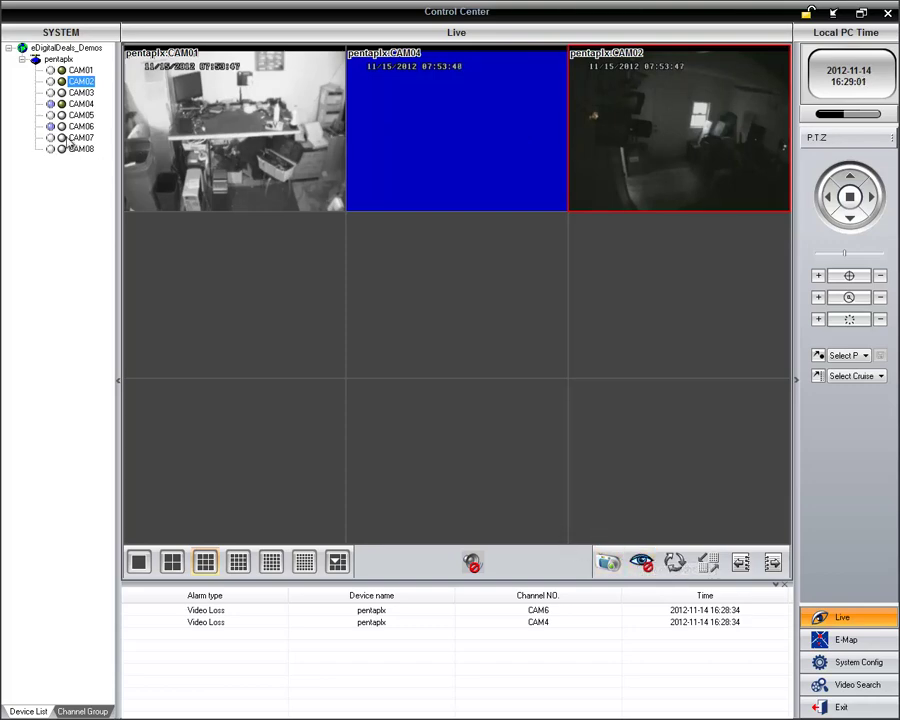
{"action": "left_click_drag", "start_coordinate": [81, 137], "coordinate": [280, 286]}
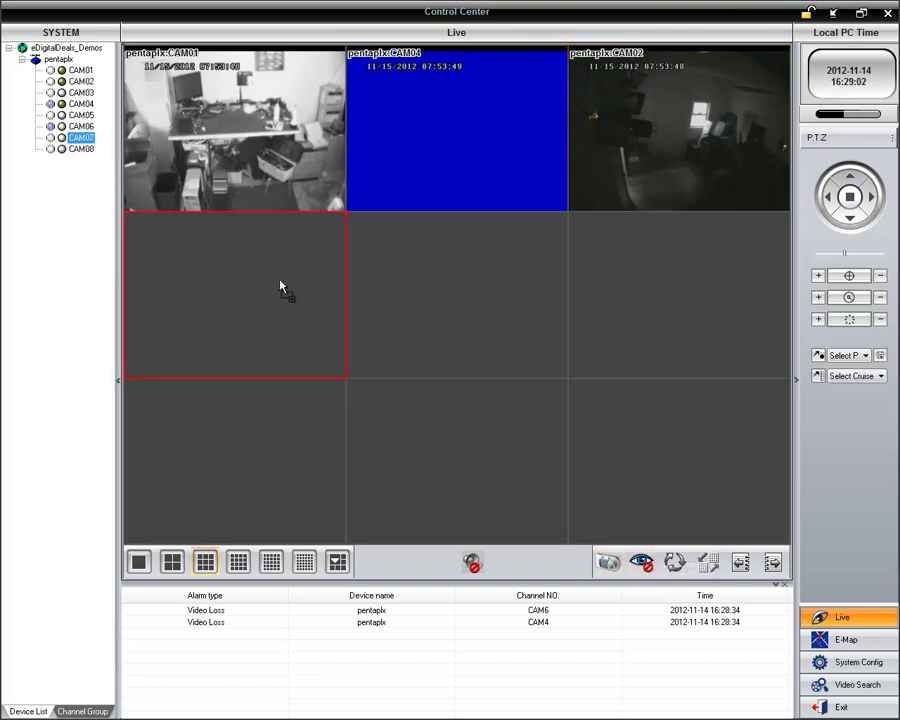
{"action": "left_click", "coordinate": [62, 60]}
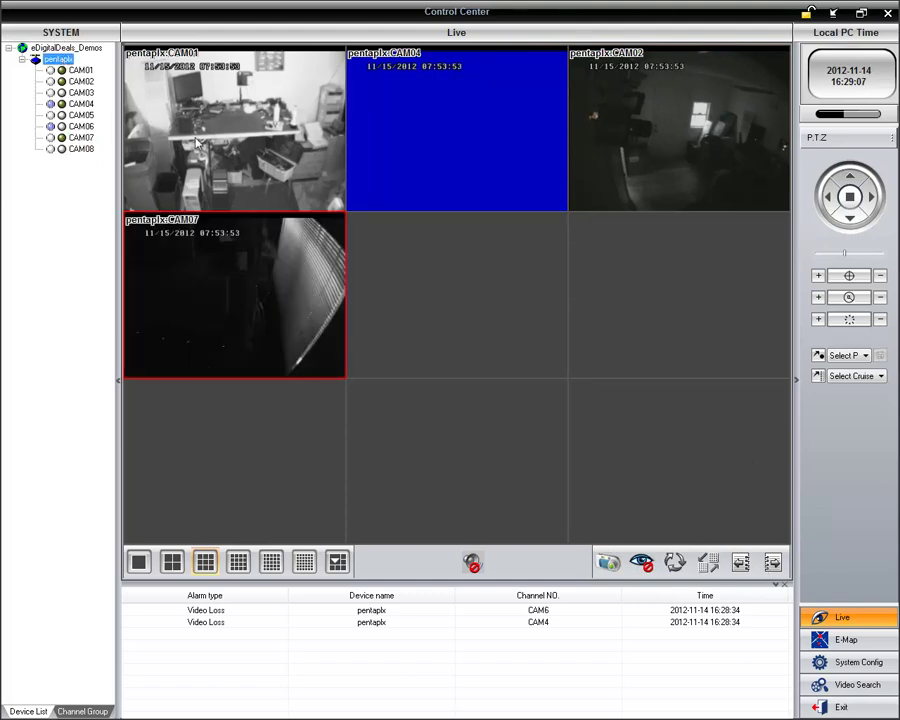
Step: Enlarge and restore the CAM07 pane, then view and dismiss its camera options
{"action": "double_click", "coordinate": [235, 271]}
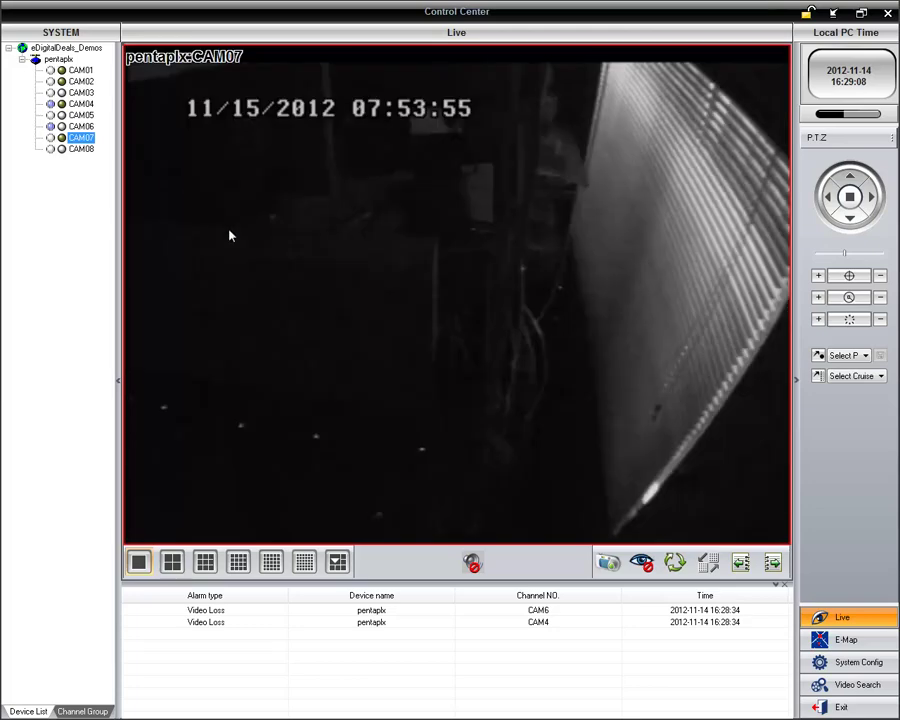
{"action": "double_click", "coordinate": [236, 248]}
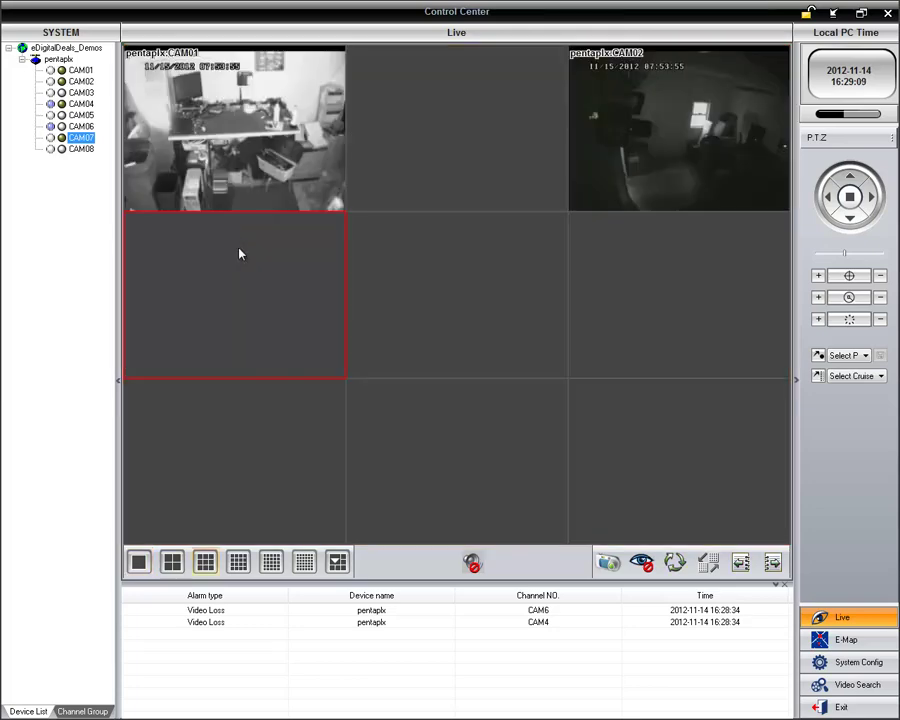
{"action": "right_click", "coordinate": [242, 258]}
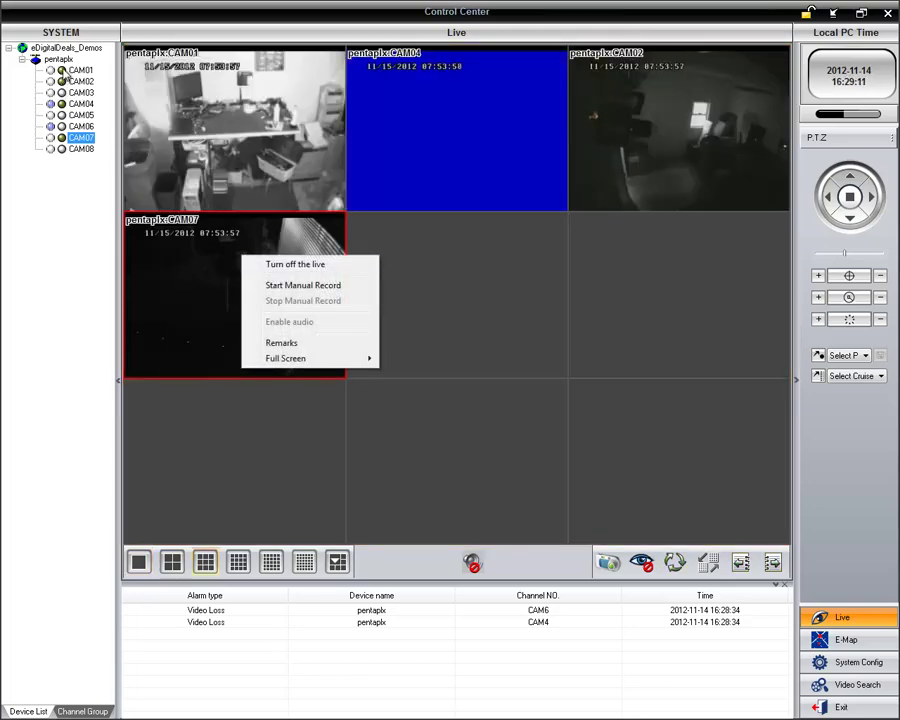
{"action": "right_click", "coordinate": [83, 142]}
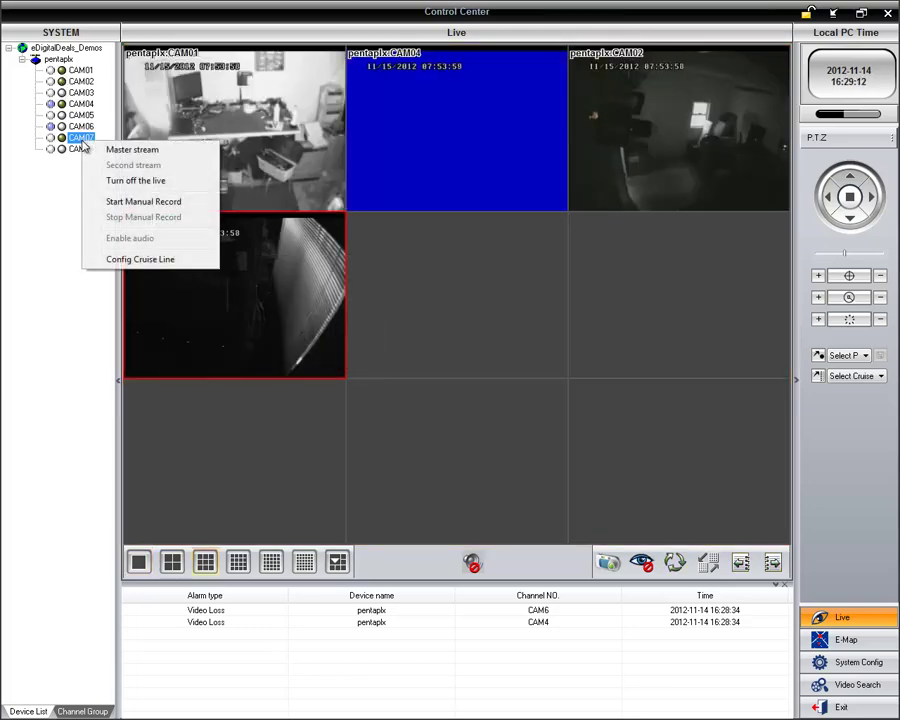
{"action": "left_click", "coordinate": [34, 177]}
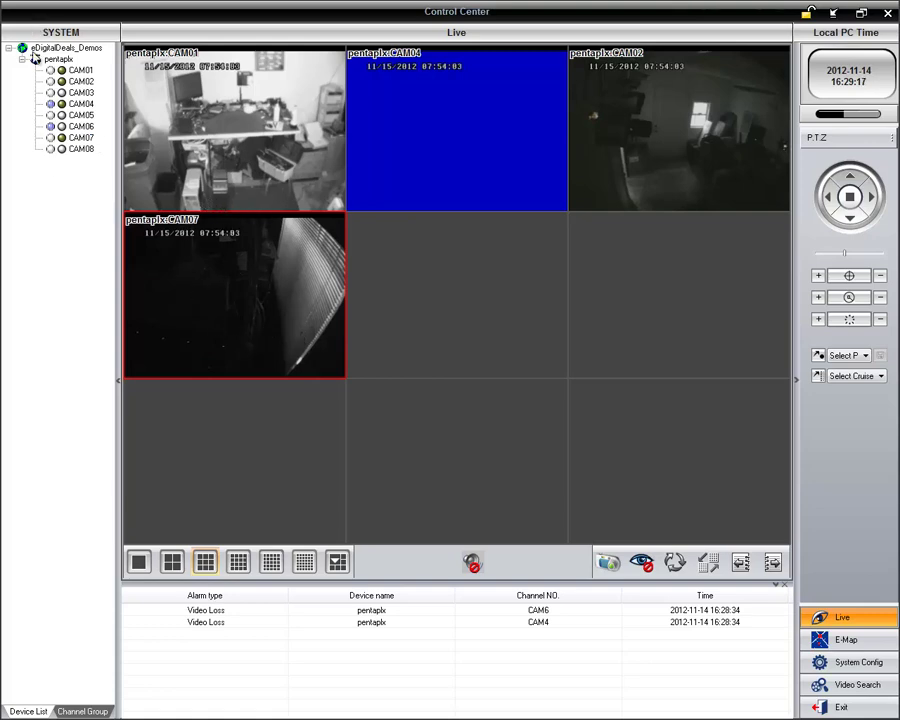
Step: Switch to a 25-pane layout and drag the pentaplx device in to load all its cameras
{"action": "left_click_drag", "start_coordinate": [58, 59], "coordinate": [466, 259]}
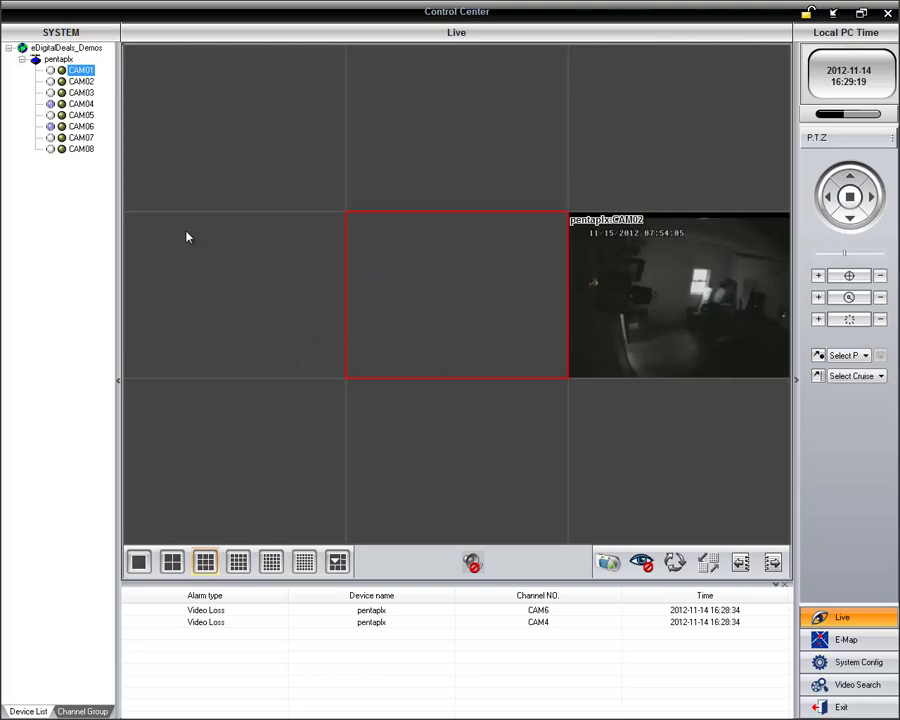
{"action": "left_click", "coordinate": [272, 565]}
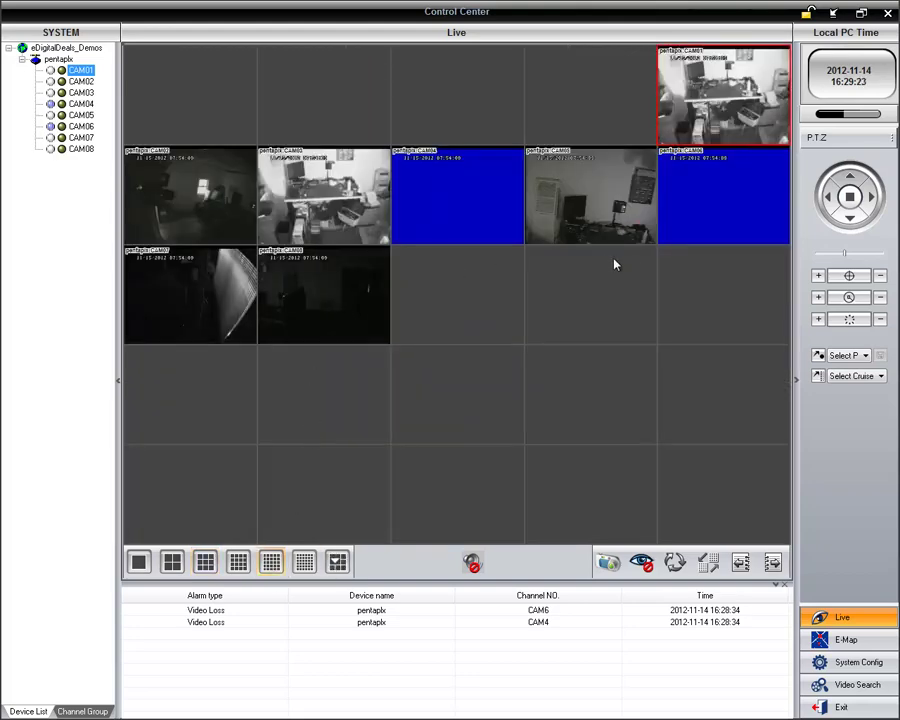
{"action": "left_click_drag", "start_coordinate": [58, 59], "coordinate": [211, 88]}
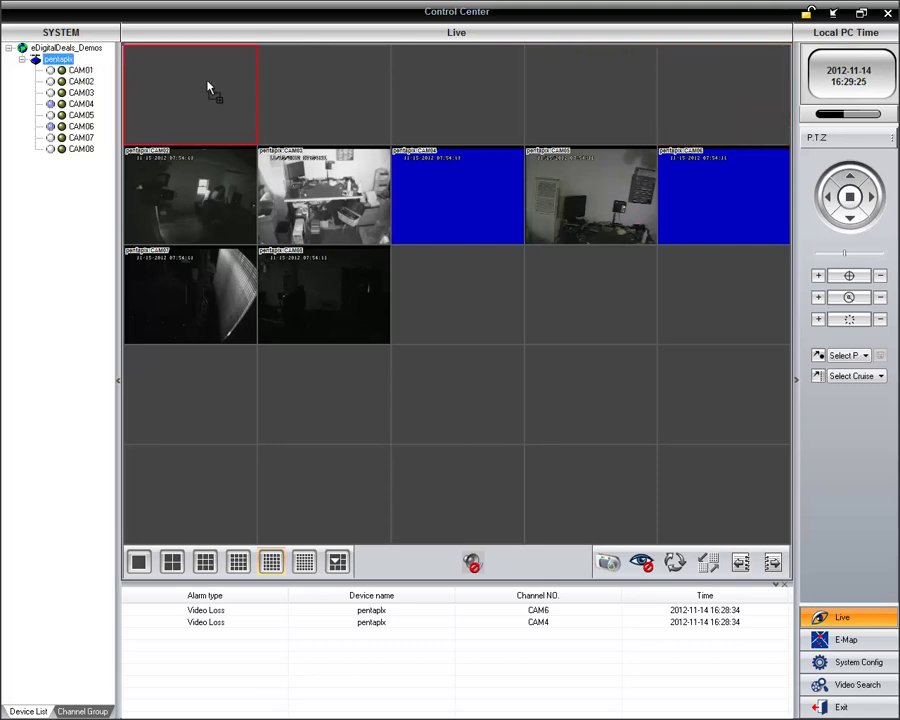